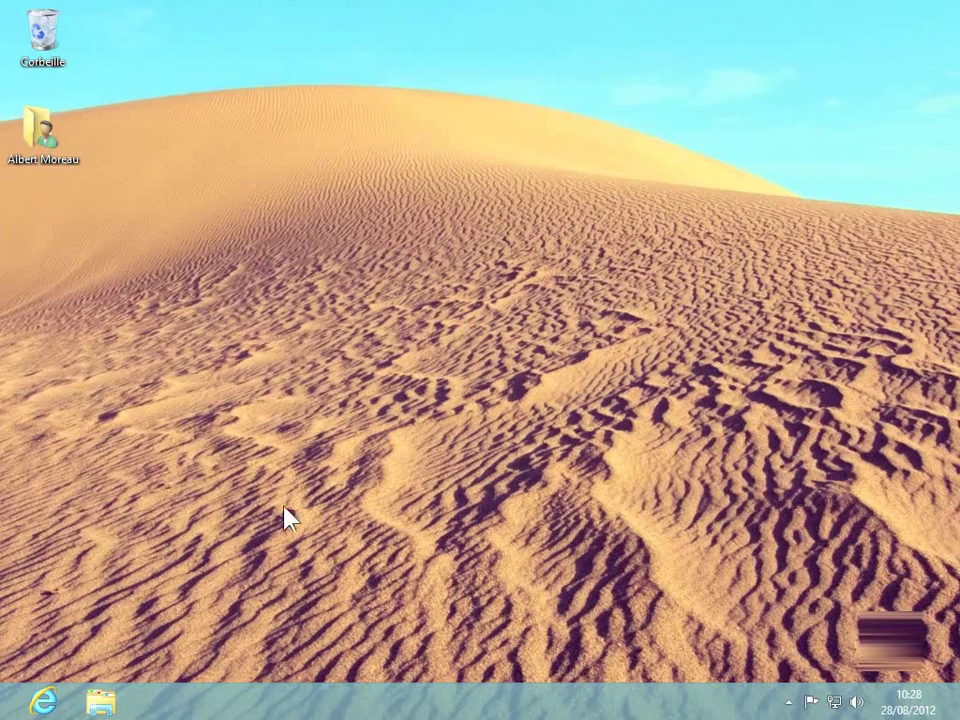
Step: Turn on Historique des fichiers in Panneau de configuration with clé usb (2) (E:) as the destination and run a copy immediately
left_click(101, 703)
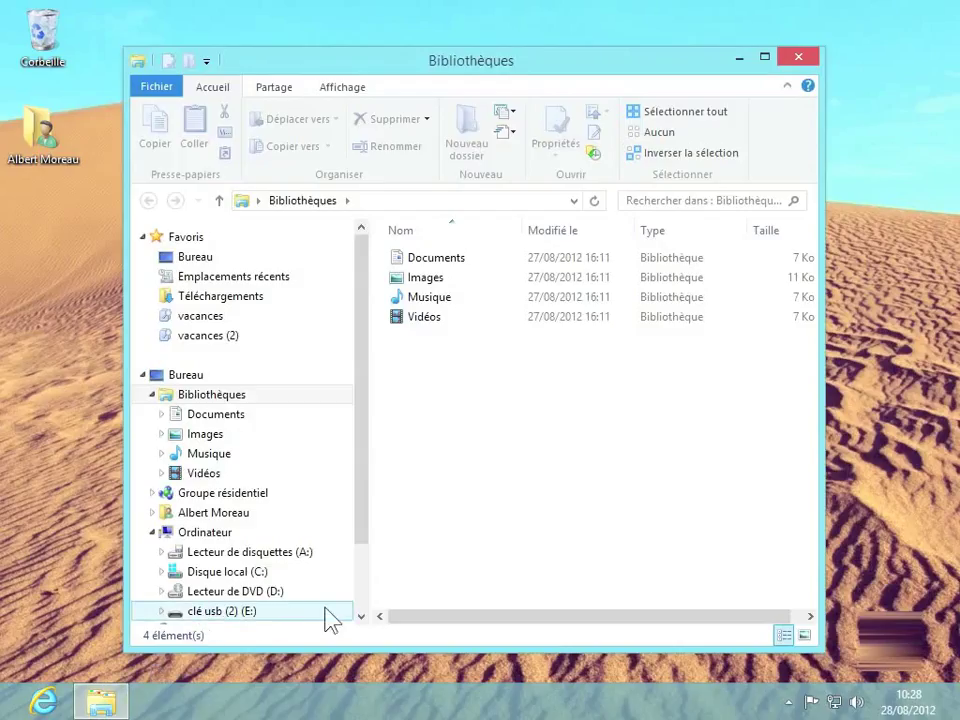
left_click(362, 615)
left_click(362, 616)
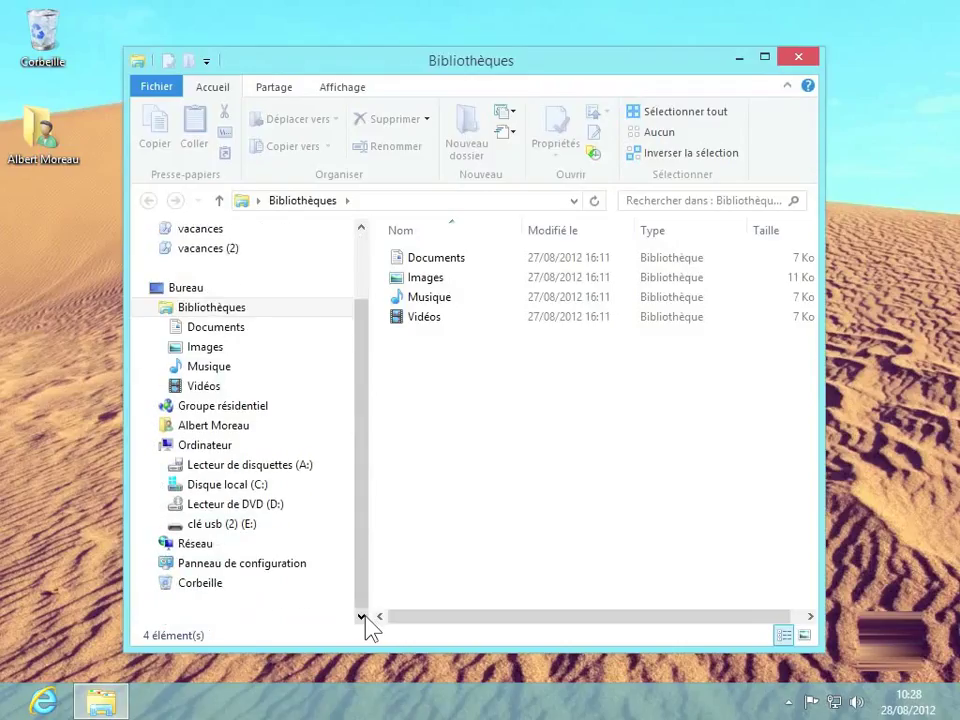
left_click(243, 568)
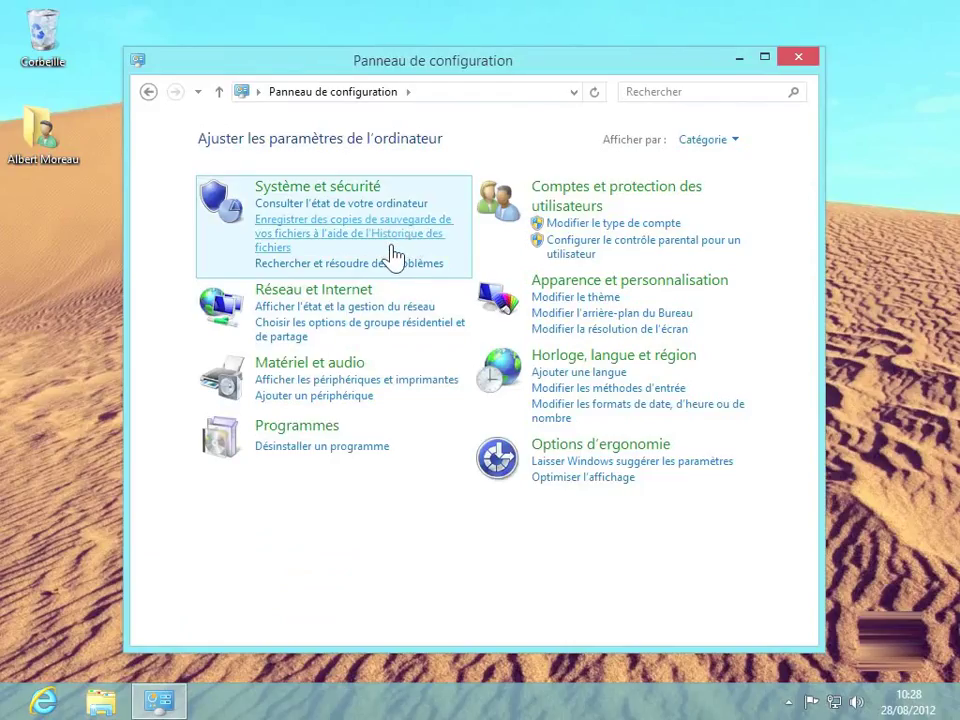
left_click(322, 243)
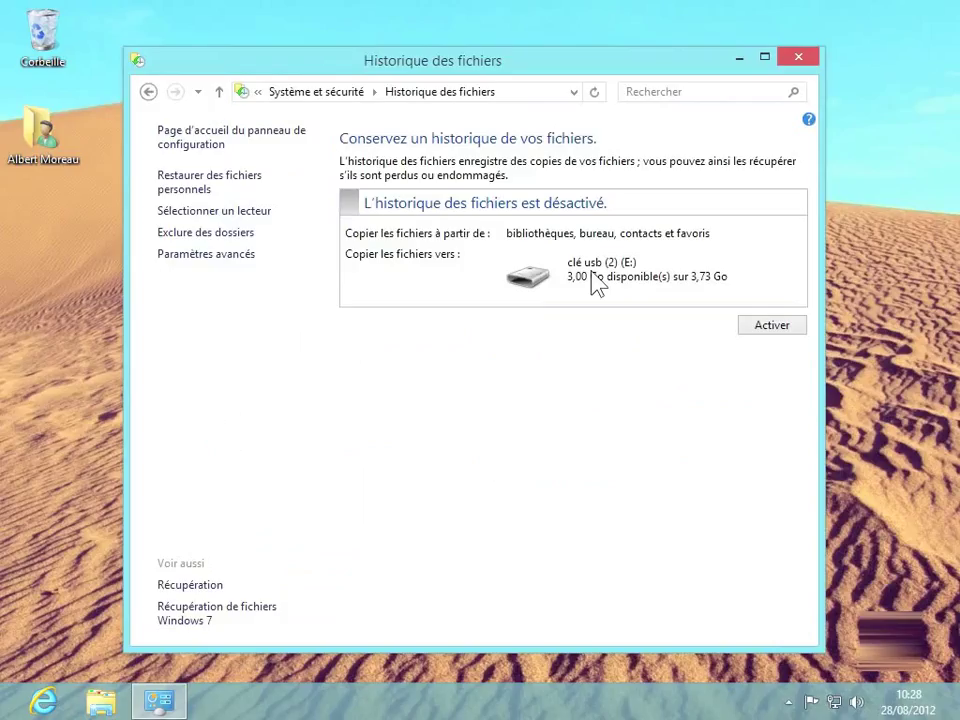
left_click(764, 327)
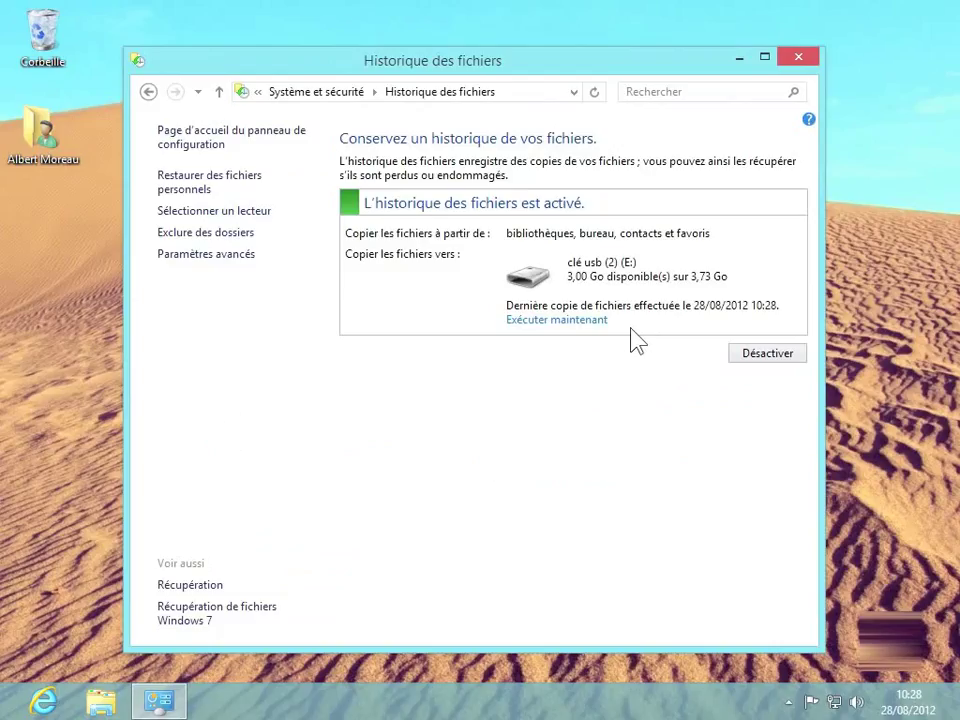
left_click(545, 321)
Step: In the advanced File History settings, set the file copy frequency to Tous les jours
left_click(224, 262)
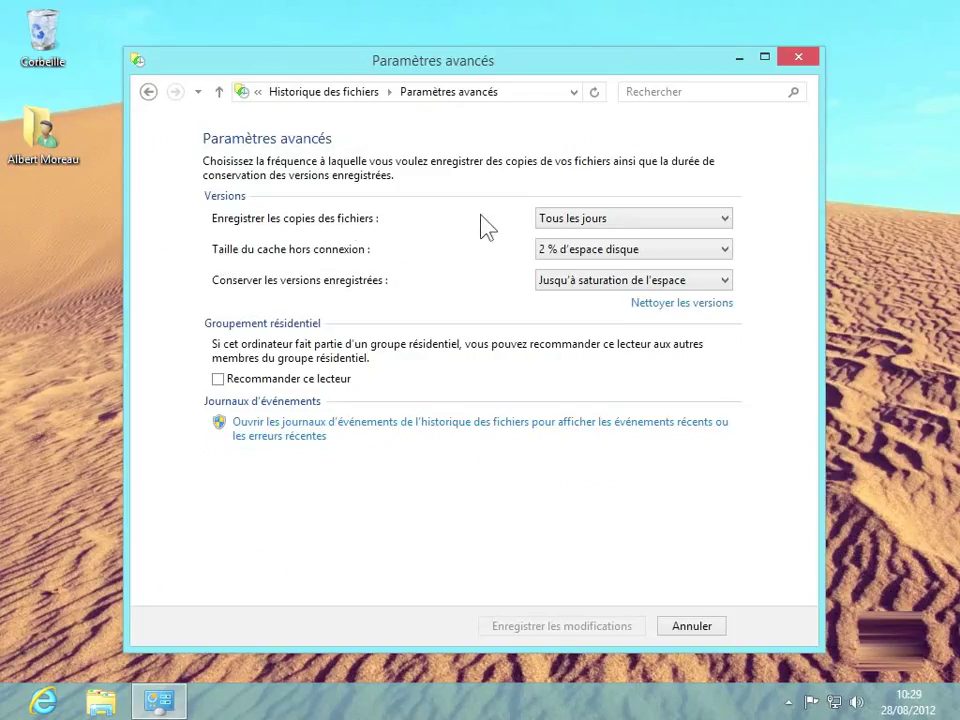
left_click(697, 225)
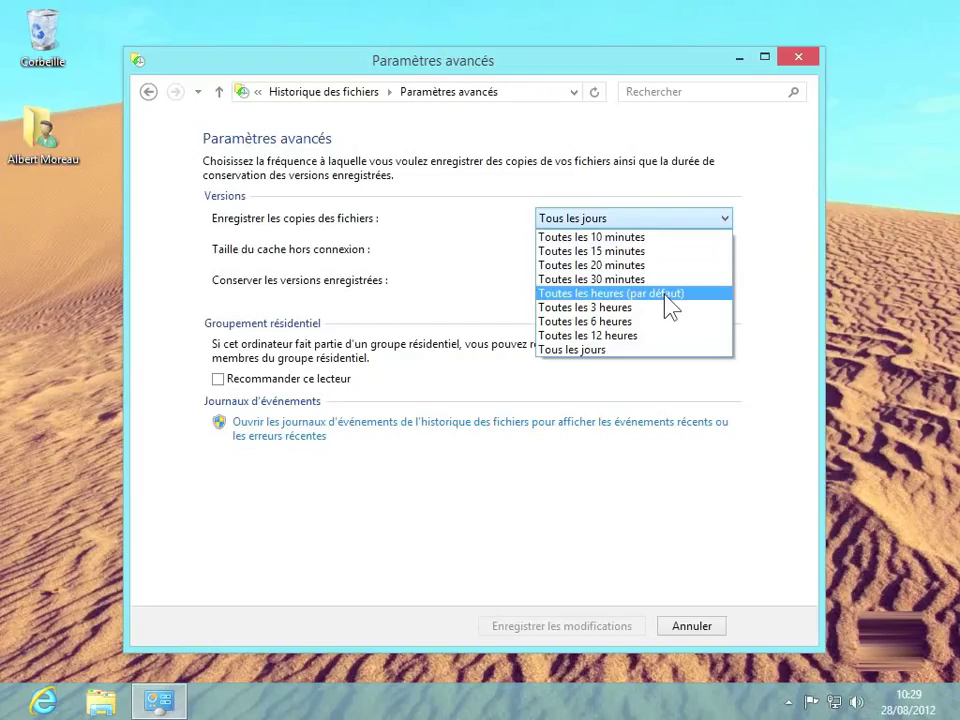
left_click(571, 349)
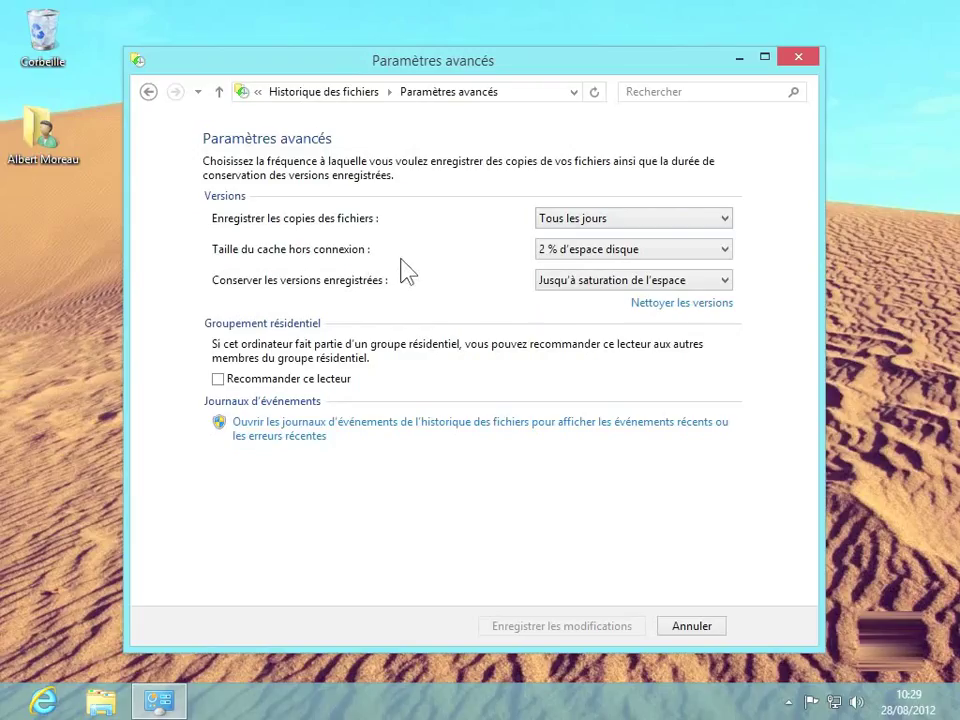
Step: Choose 2 % d'espace disque for the offline cache size and Jusqu'à saturation de l'espace for keeping saved versions
left_click(718, 262)
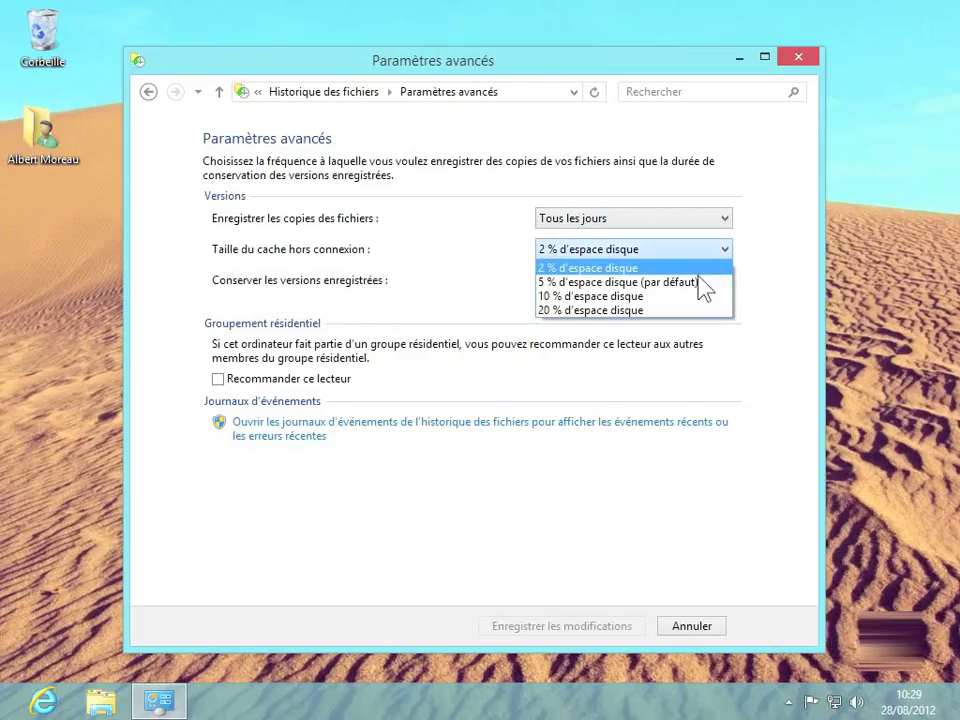
left_click(577, 269)
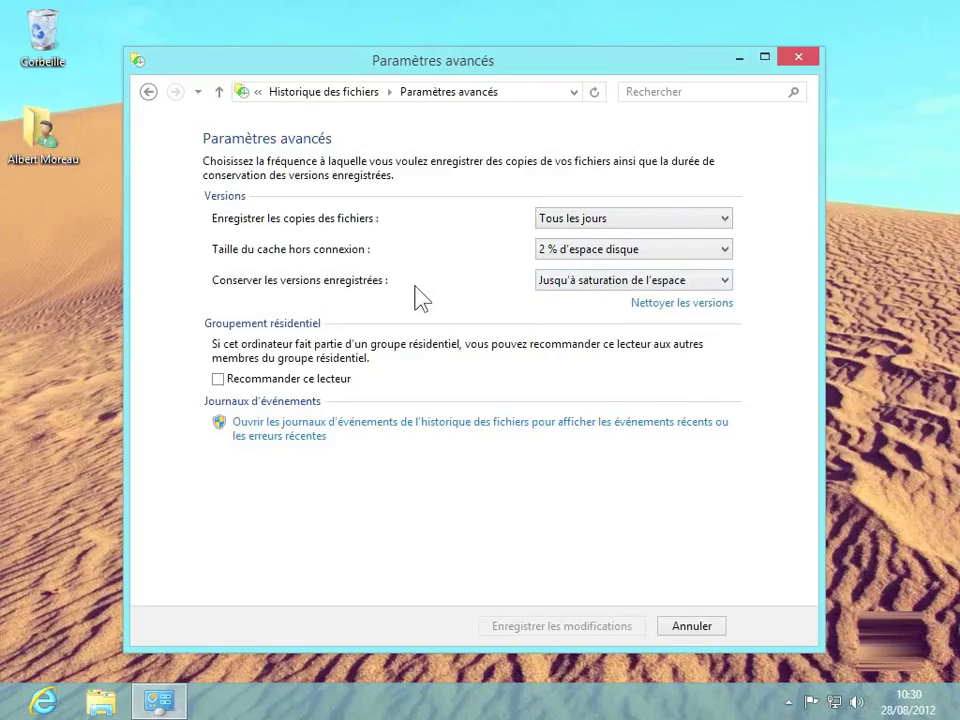
left_click(693, 288)
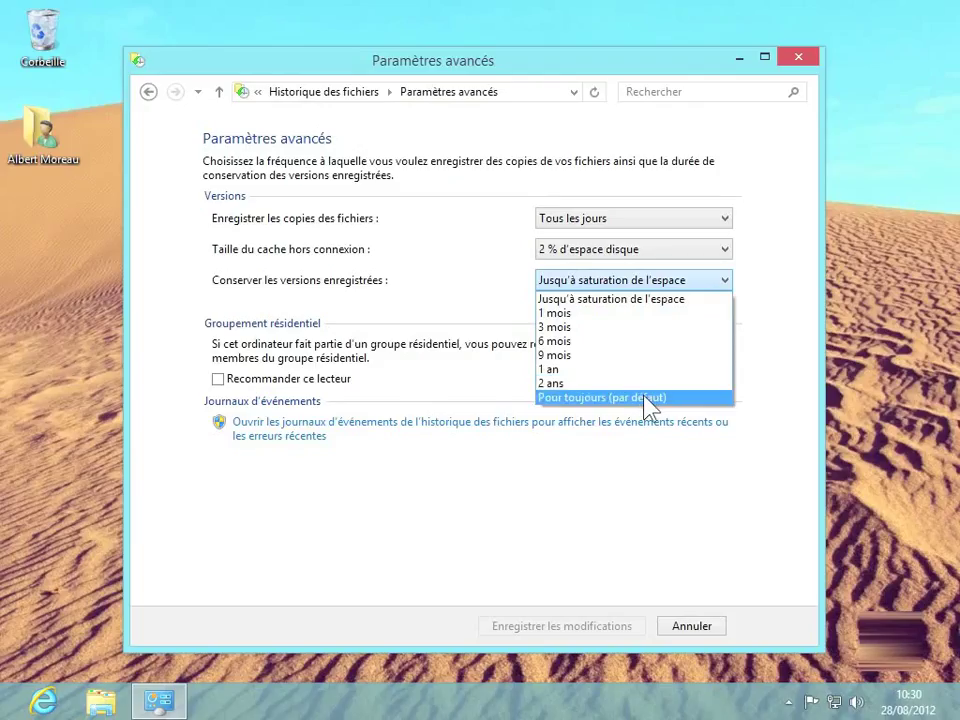
left_click(652, 300)
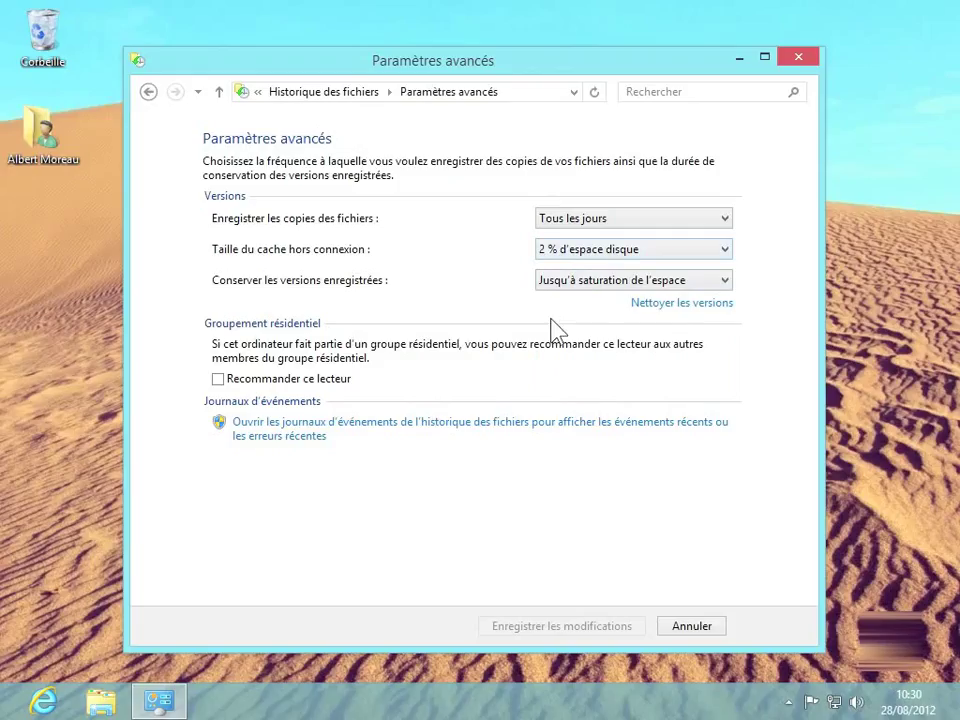
Step: Set the offline cache size to 5 % d'espace disque (par défaut), save the changes and close File History
left_click(700, 249)
left_click(686, 282)
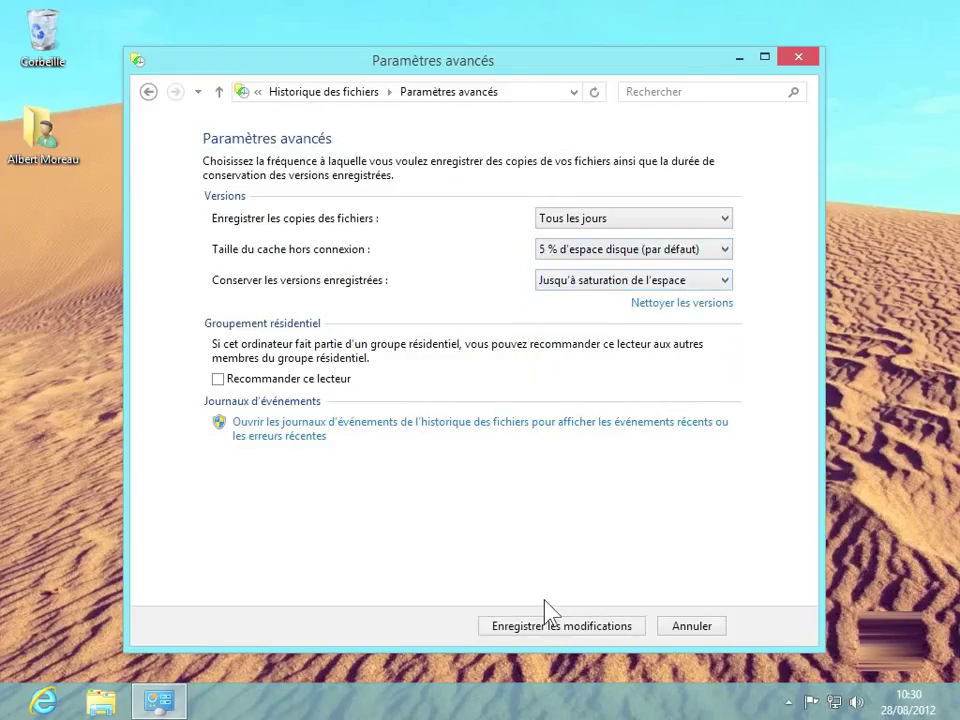
left_click(548, 632)
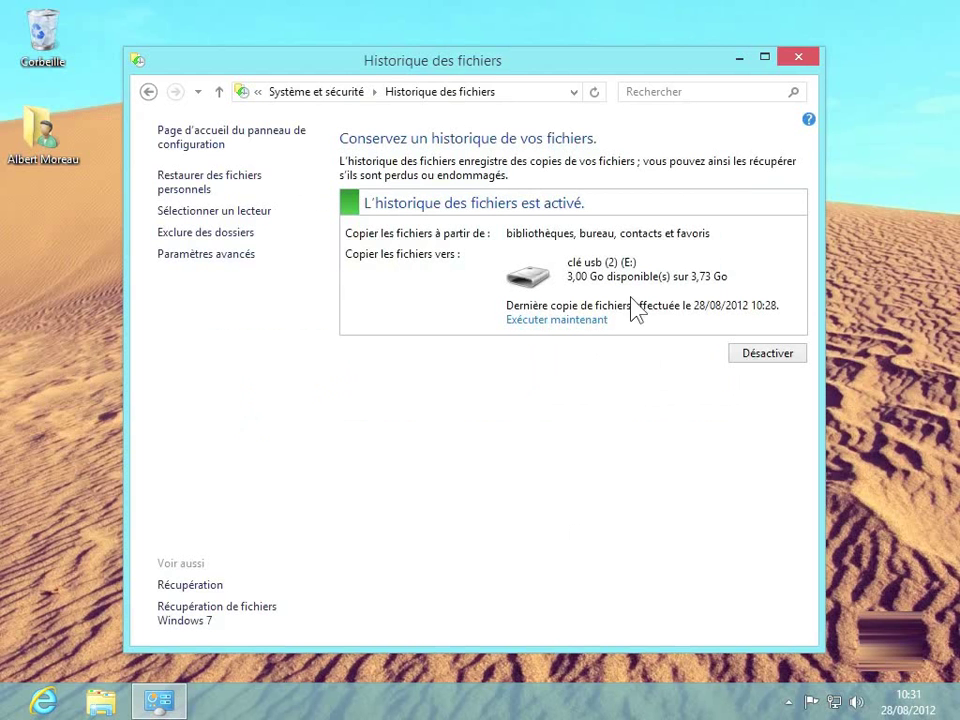
left_click(798, 60)
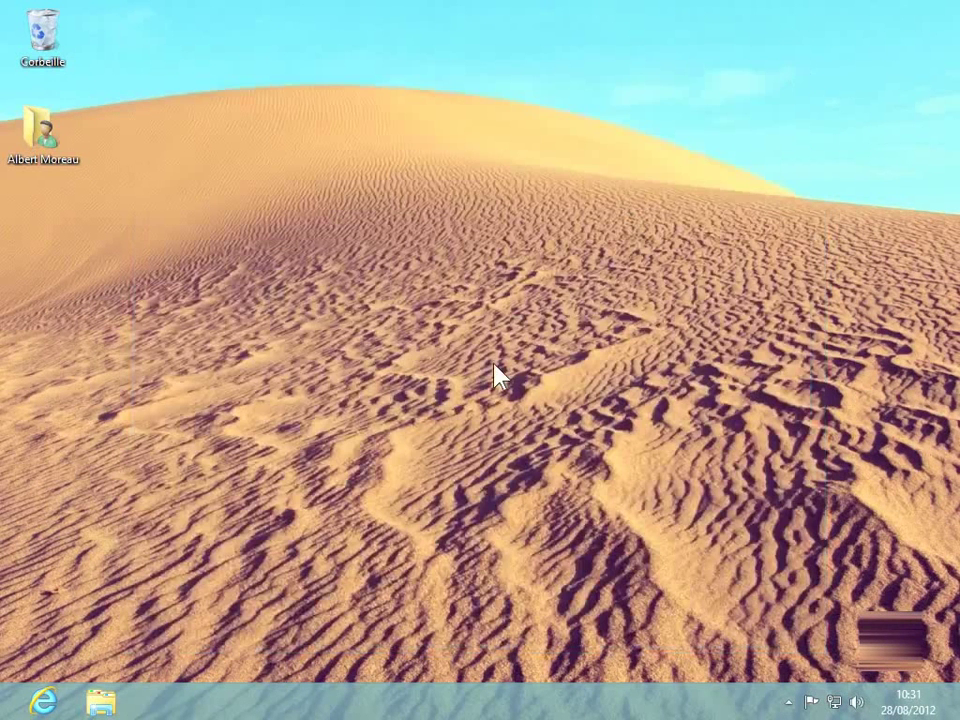
Step: Browse the clé usb (2) (E:) drive in File Explorer through FileHistory and the user's folder to Mon_PC
left_click(101, 704)
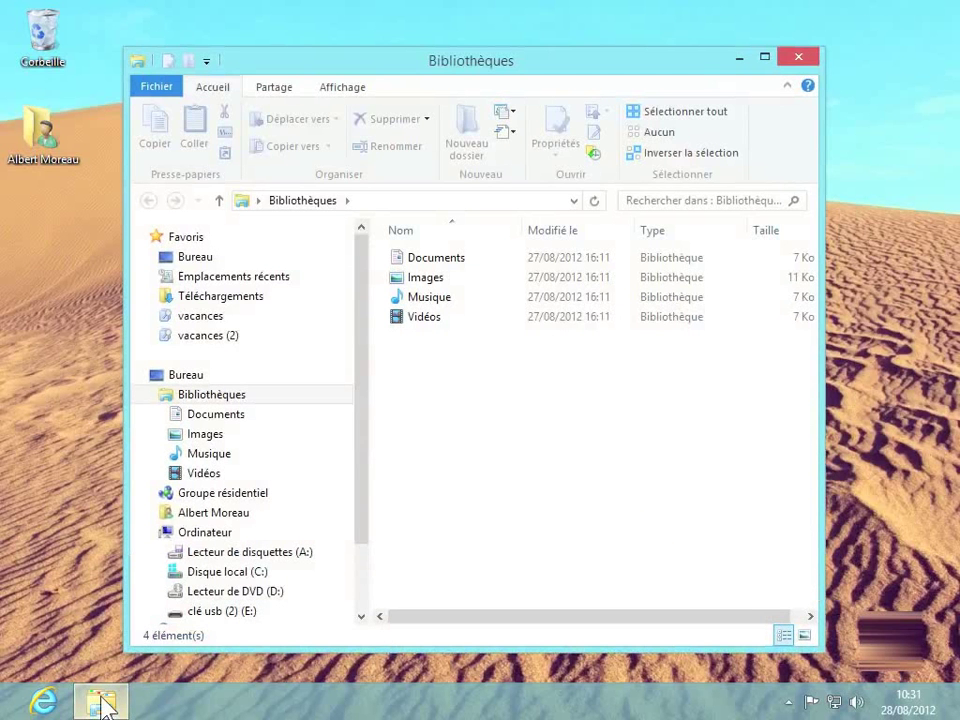
left_click(221, 611)
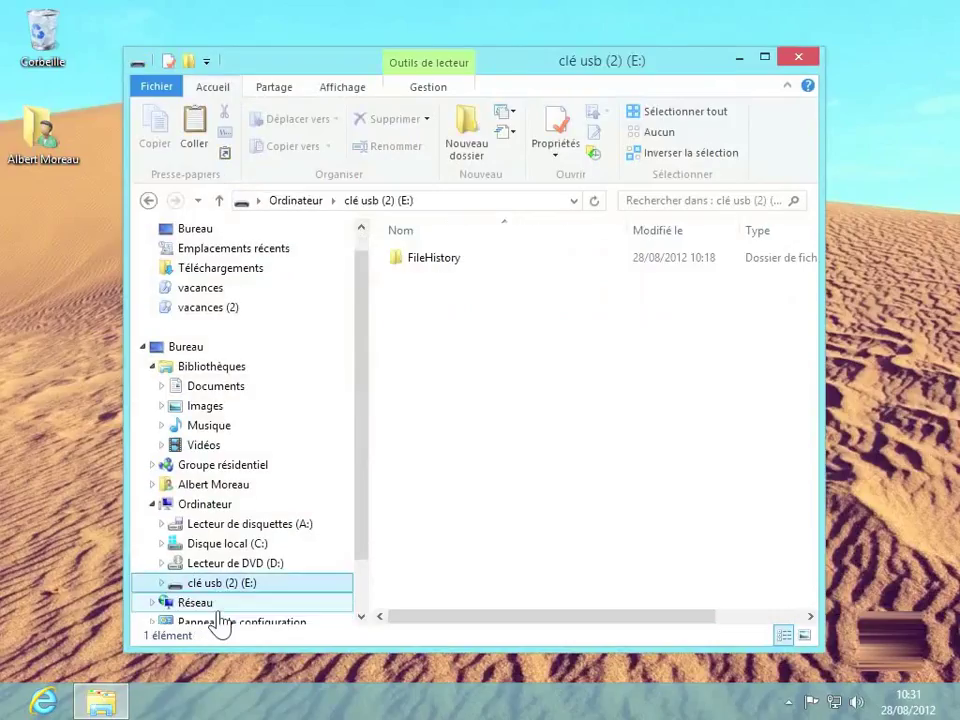
double_click(433, 258)
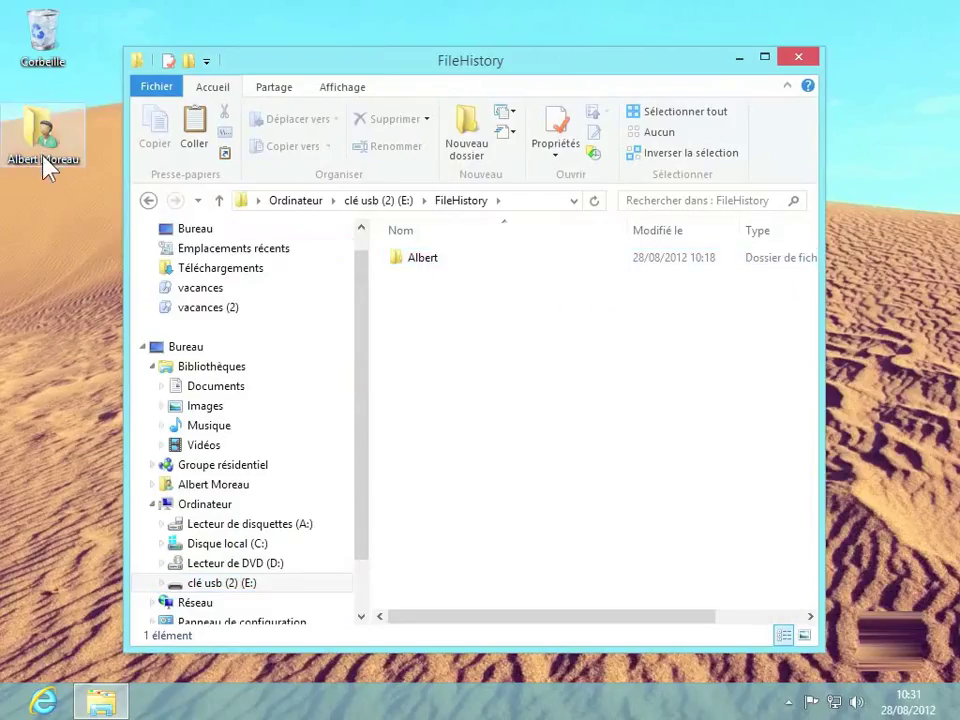
double_click(412, 265)
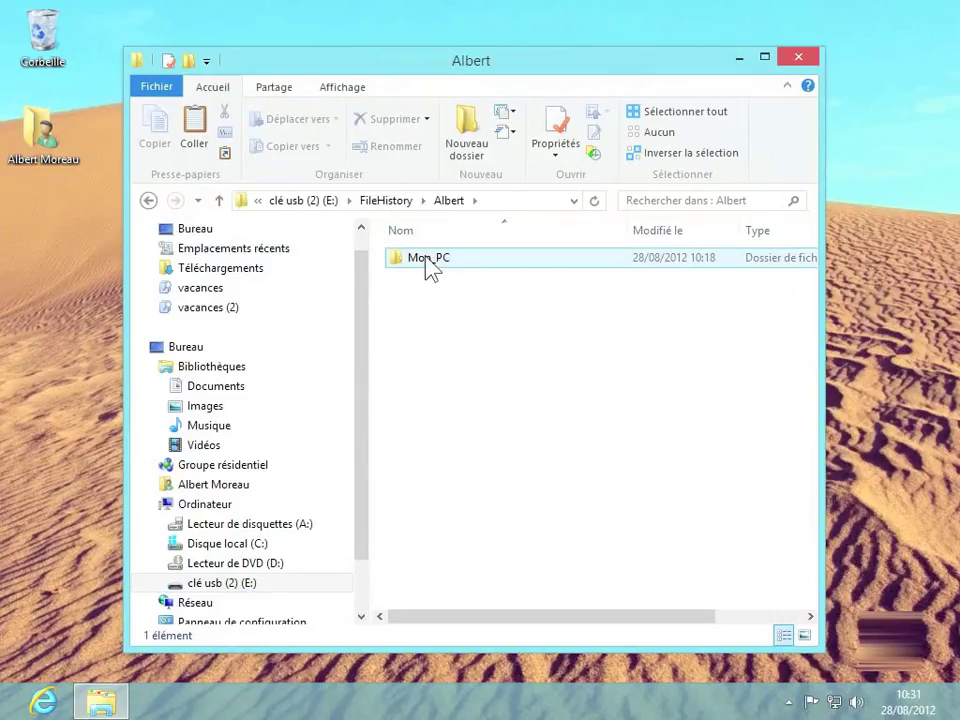
double_click(430, 268)
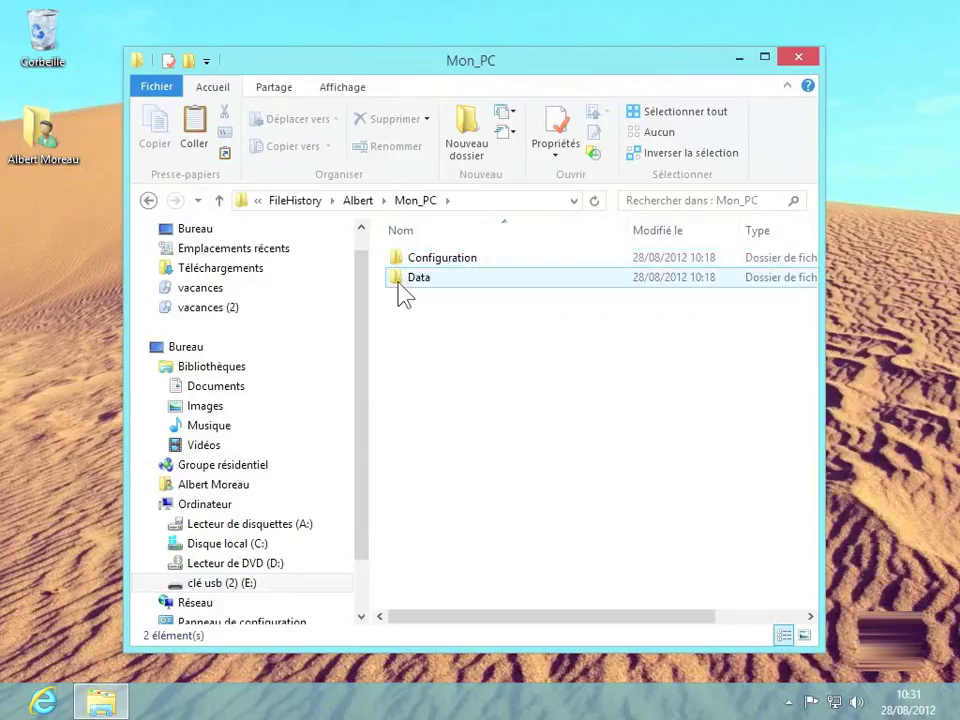
Step: Check the contents of the backup's Configuration folder and return to Mon_PC
mouse_move(402, 293)
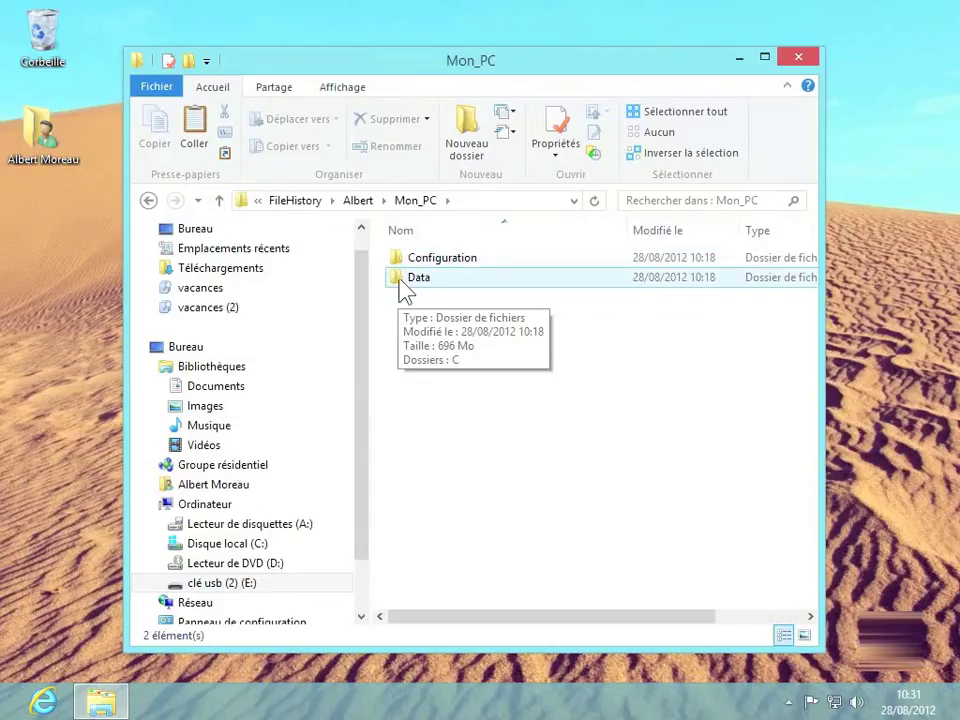
double_click(437, 262)
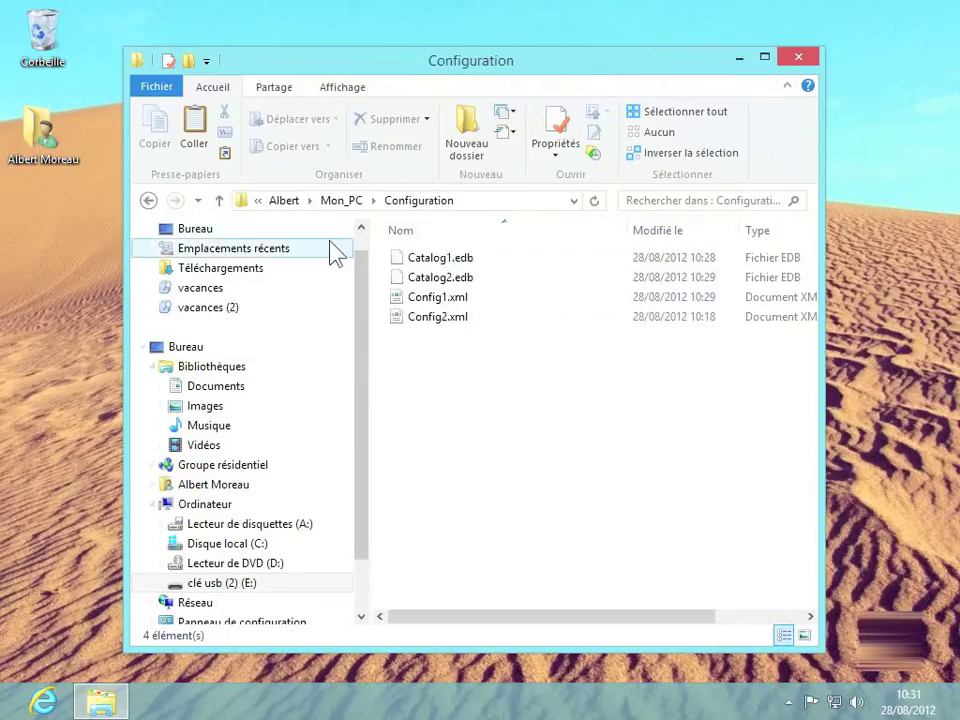
left_click(221, 199)
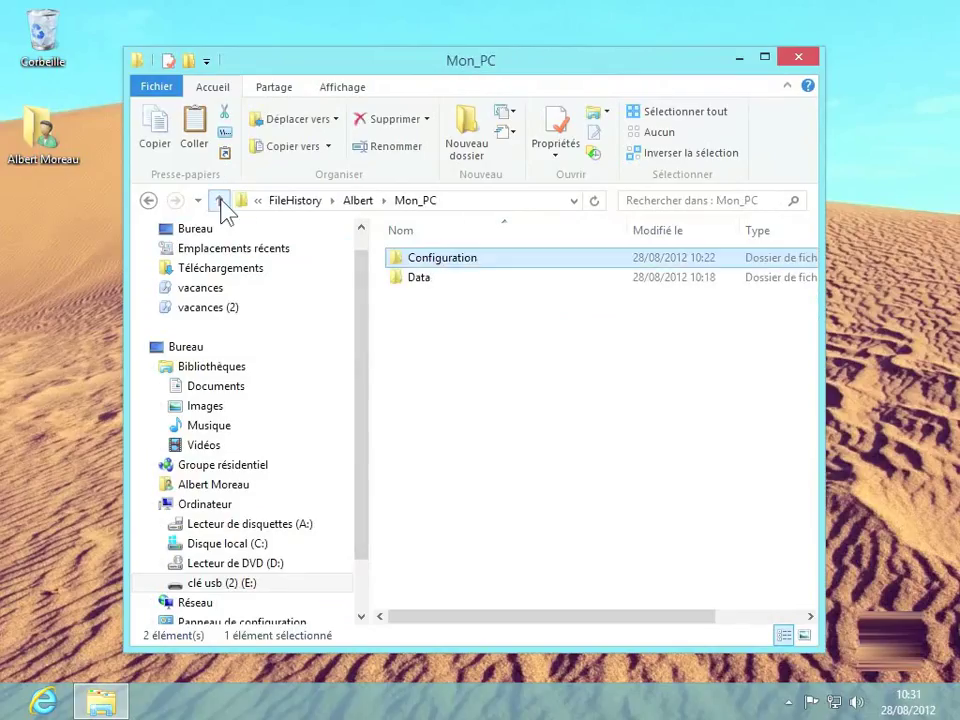
Step: Open the user's backed-up personal folder through Data, C and Users
mouse_move(428, 287)
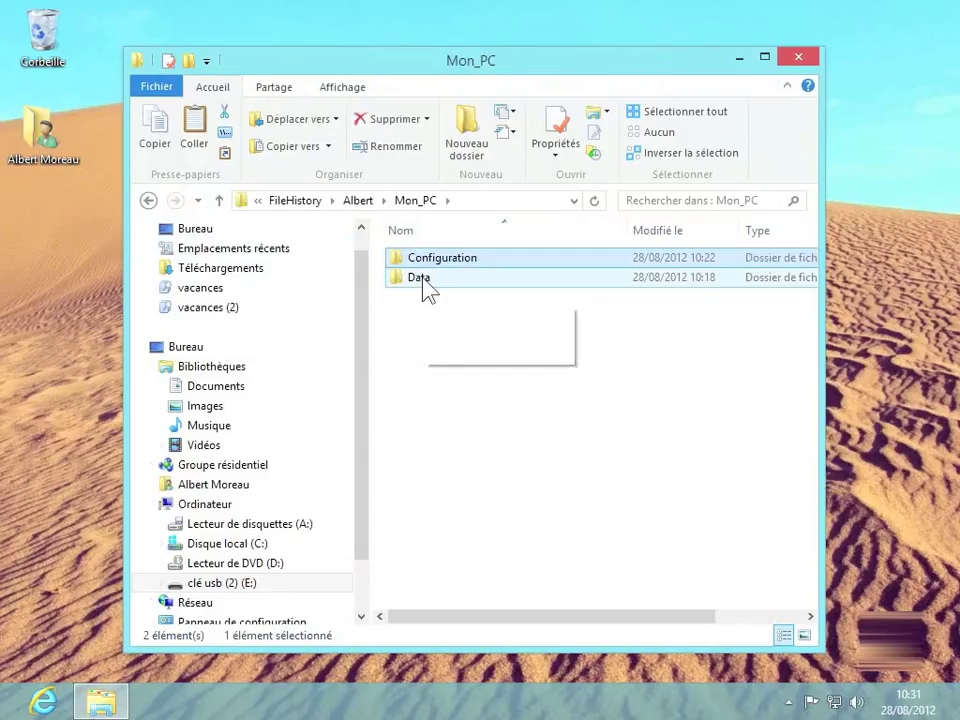
double_click(428, 287)
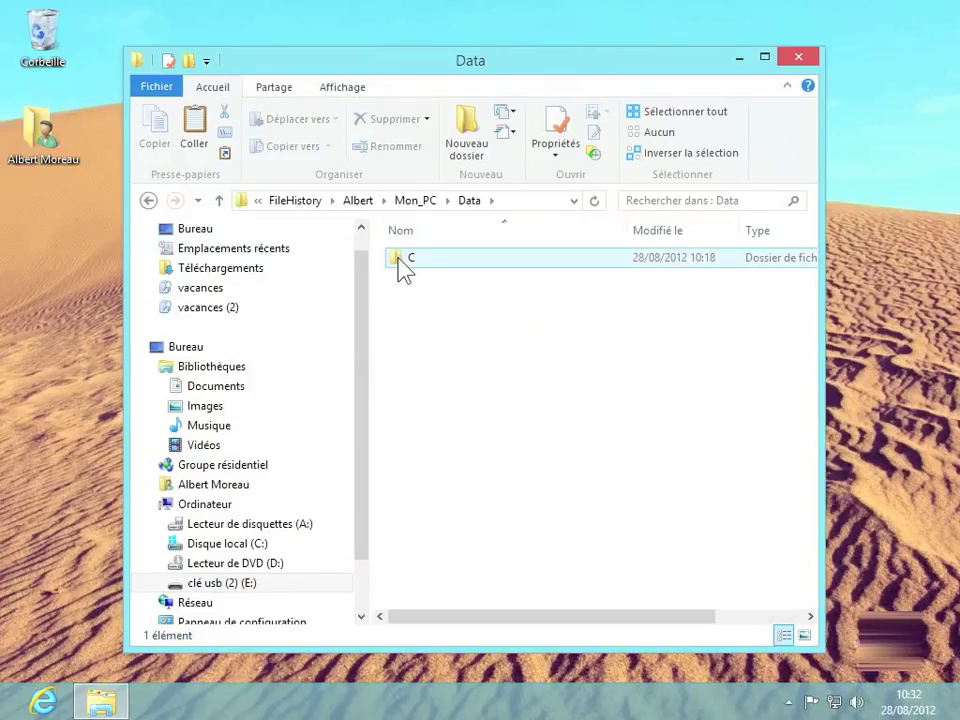
double_click(394, 268)
left_click(421, 273)
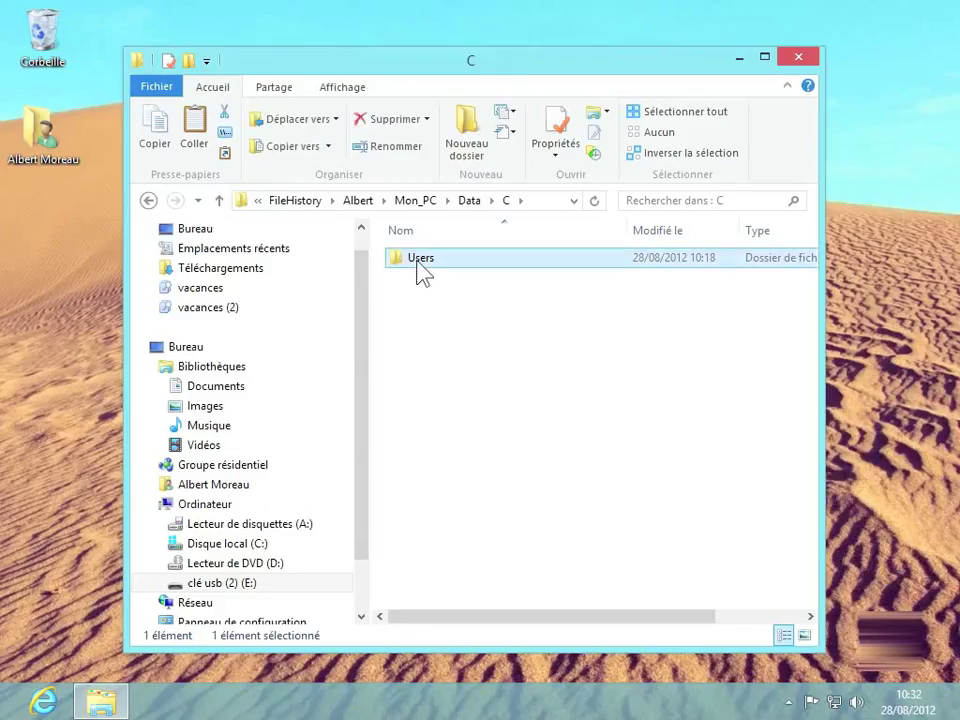
double_click(415, 266)
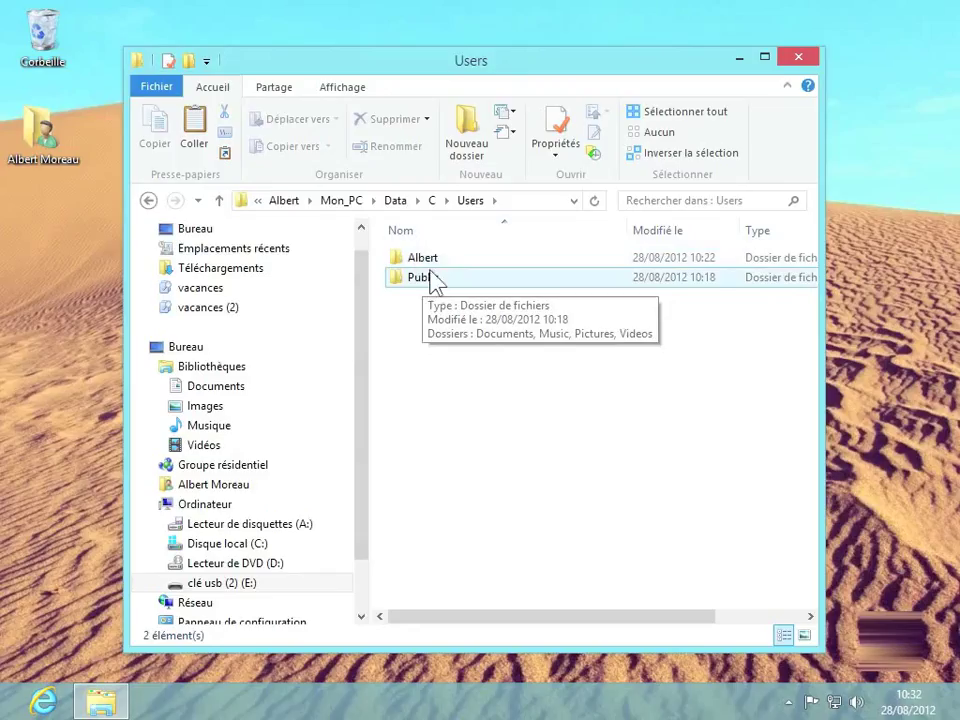
double_click(424, 262)
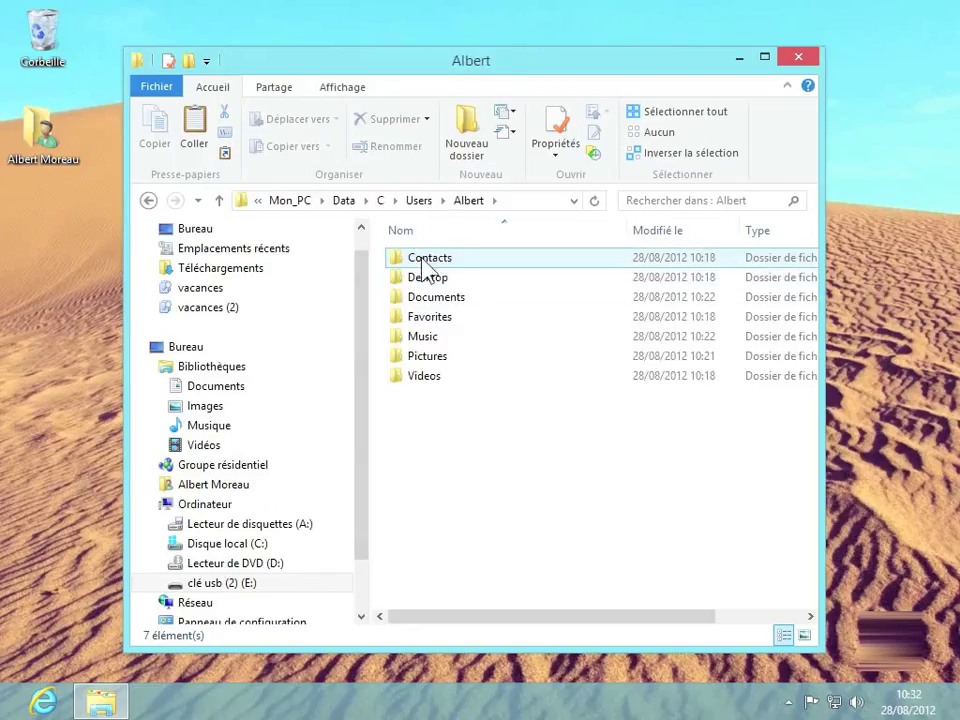
Step: Examine the backed-up photos in Mer et dordogne, inside the Vacances folder of Pictures
double_click(440, 356)
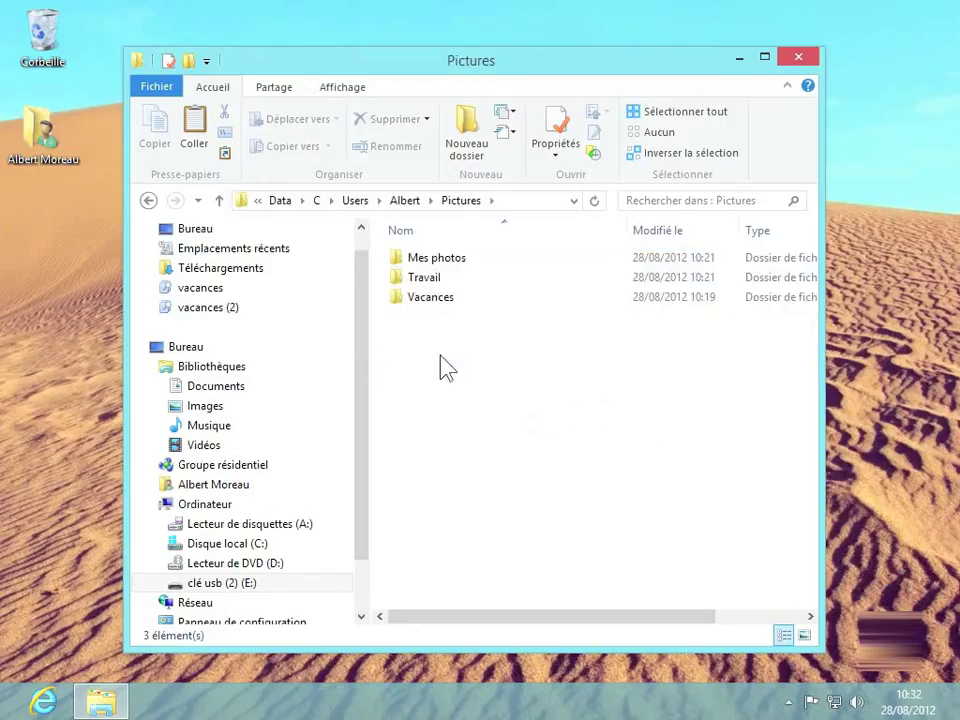
double_click(433, 300)
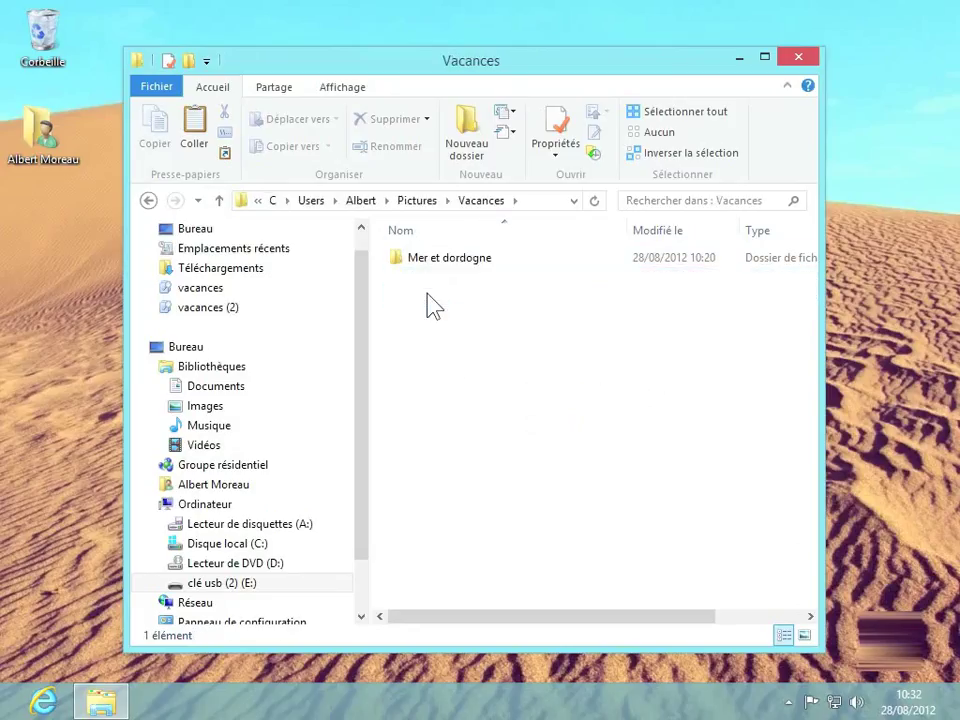
double_click(472, 262)
scroll(477, 277, "down", 8)
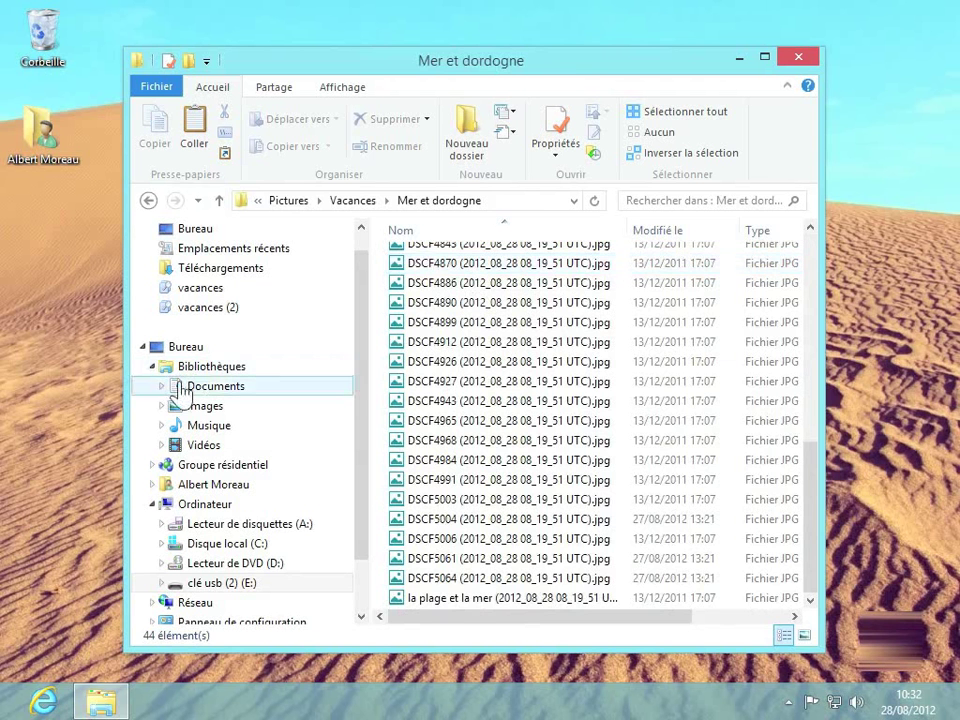
Step: Open the original Vacances folder in the Images library to inspect Mer et dordogne
left_click(200, 408)
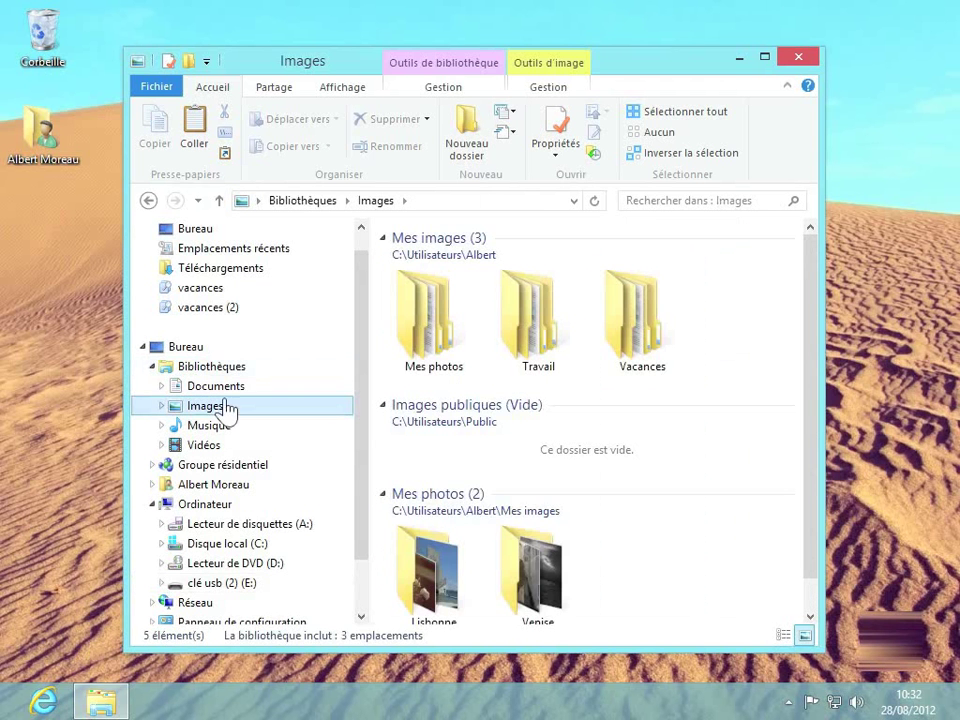
double_click(627, 337)
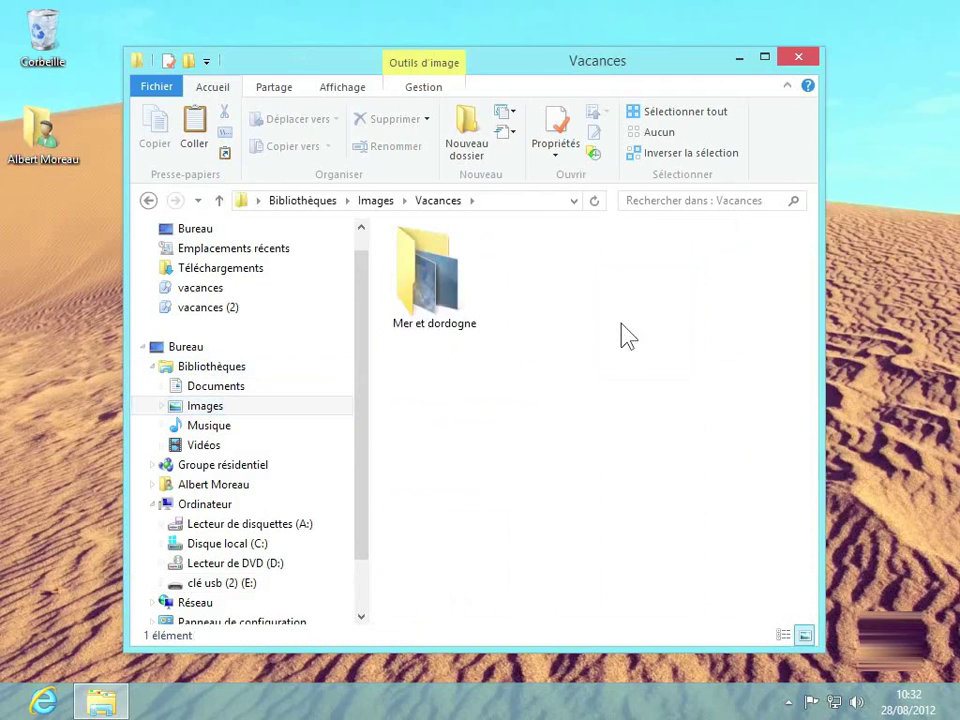
mouse_move(437, 300)
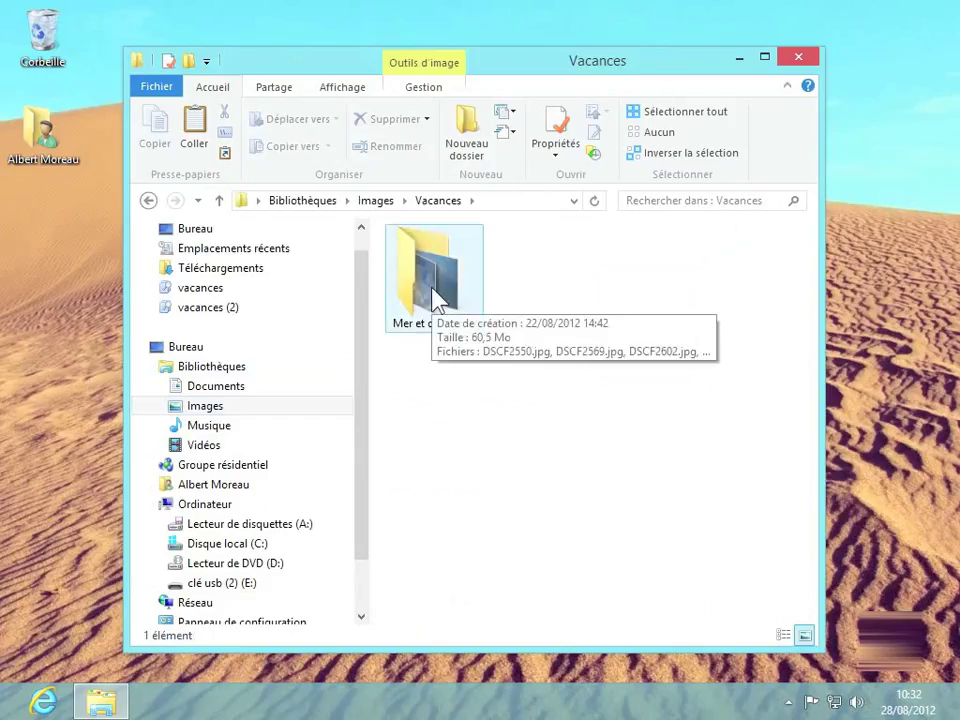